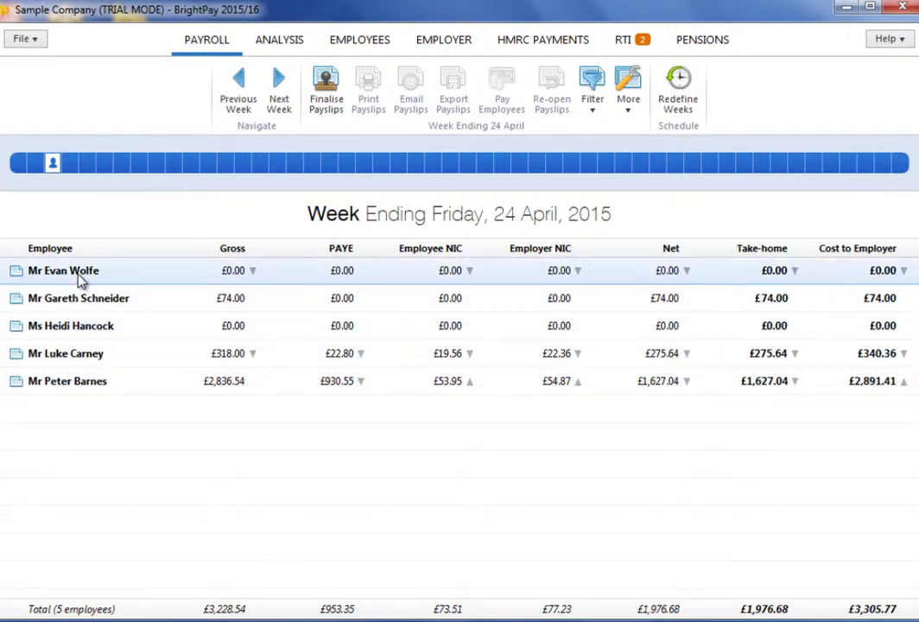
# Open the first listed employee's payslip for the week ending 24 April and set Weekly Pay to £500.
pyautogui.click(84, 273)
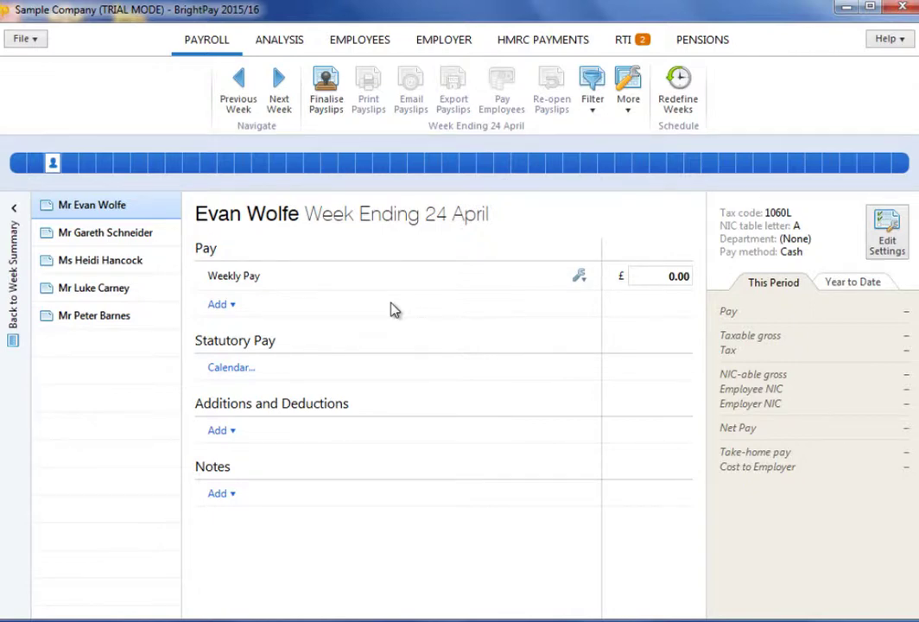
pyautogui.click(680, 277)
pyautogui.write('5')
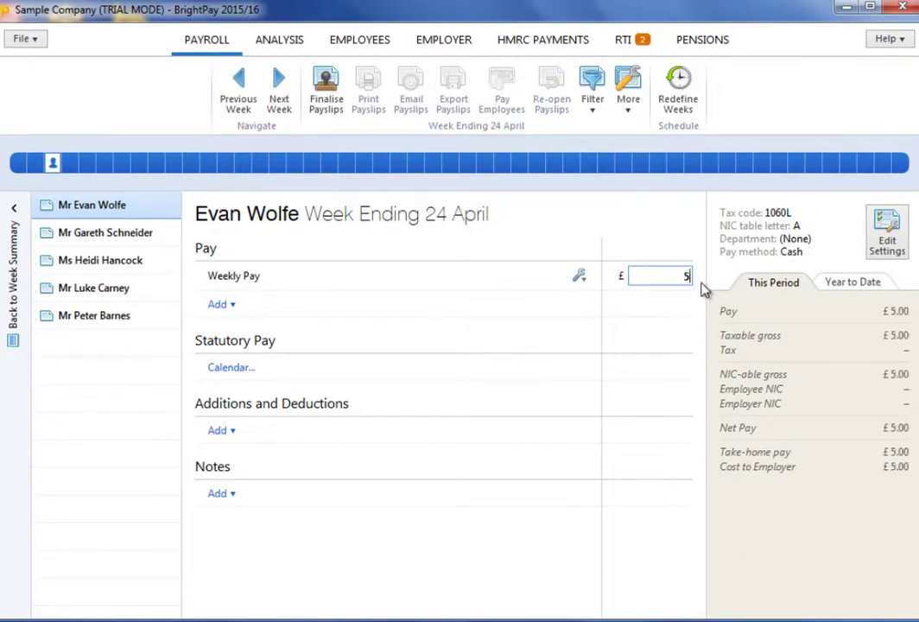
pyautogui.write('00')
pyautogui.click(648, 302)
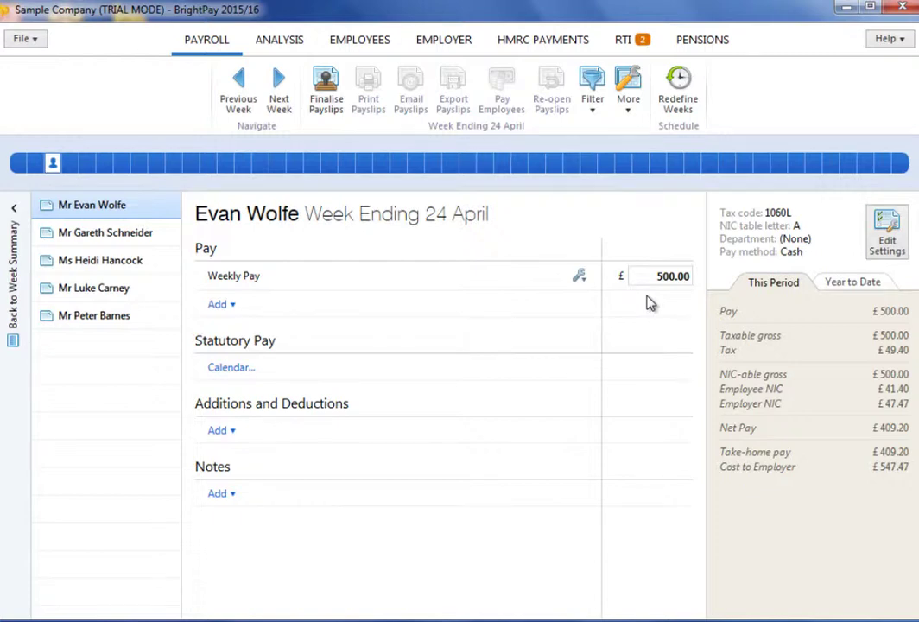
pyautogui.click(579, 277)
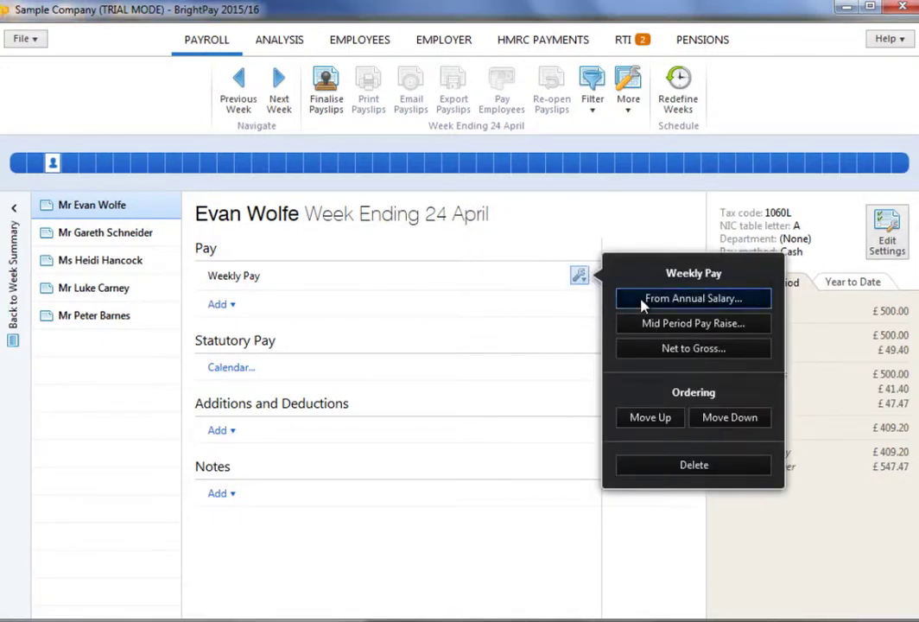
pyautogui.click(690, 298)
pyautogui.click(429, 357)
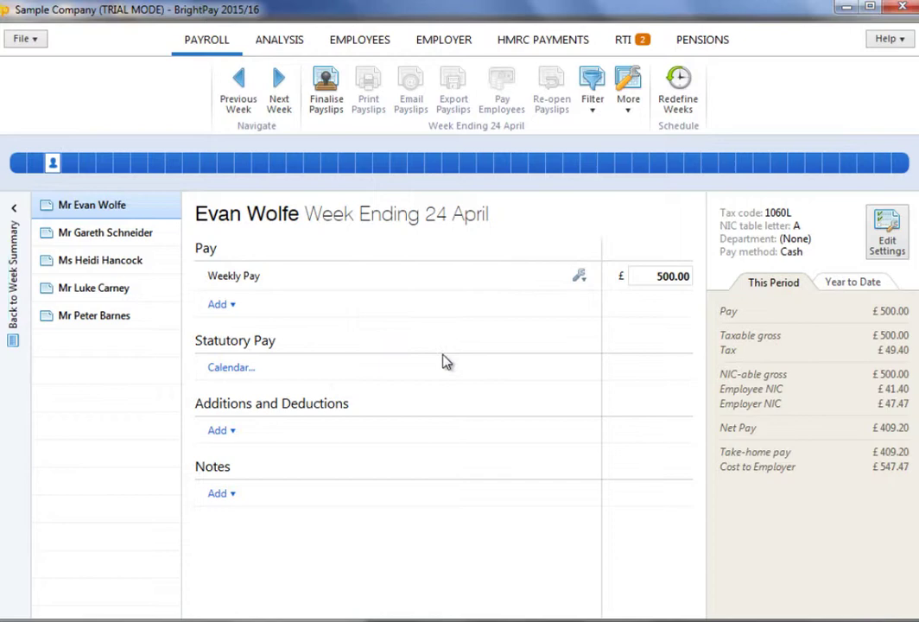
# Calculate the Weekly Pay with Net to Gross for a desired net pay of £450 and accept it.
pyautogui.click(578, 276)
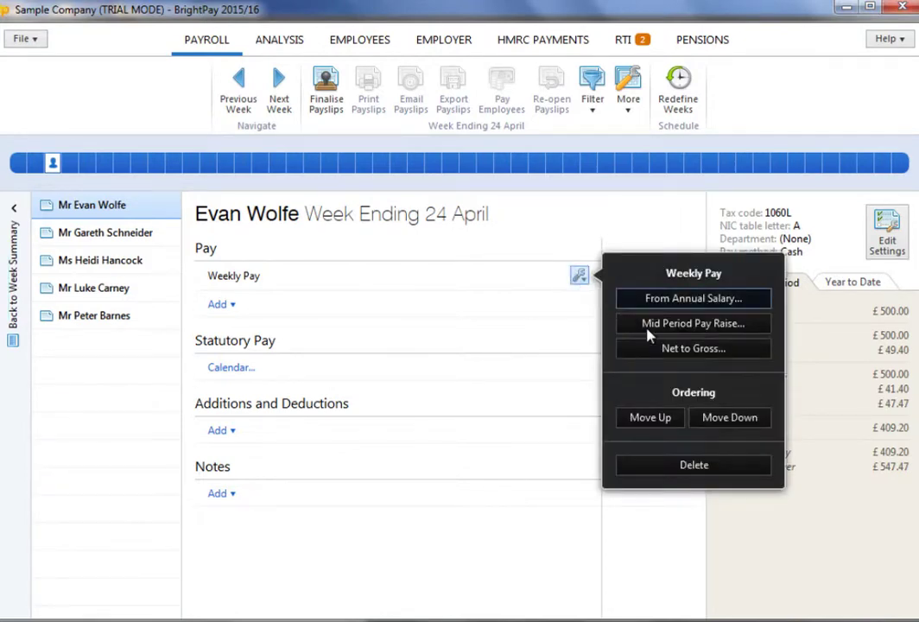
pyautogui.click(692, 348)
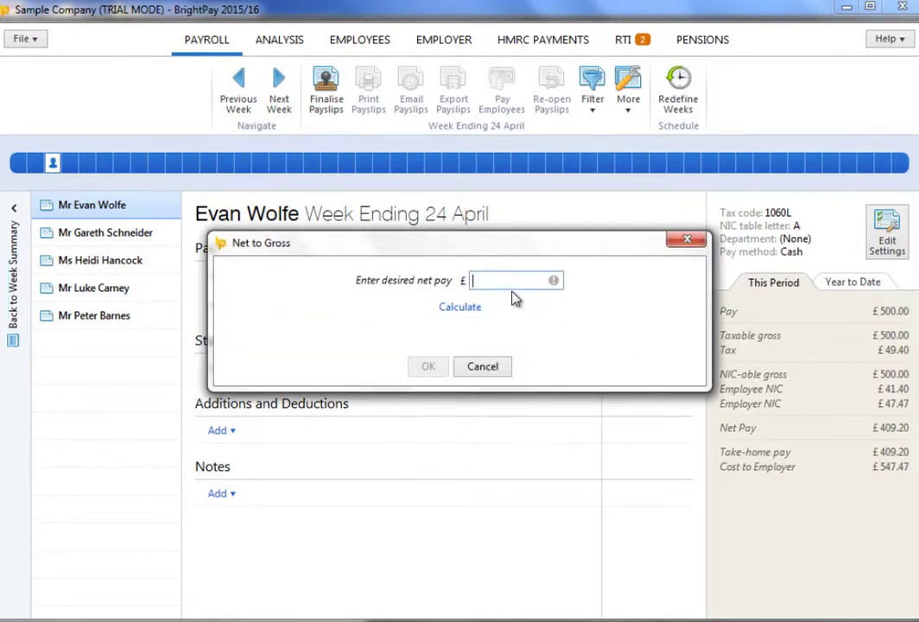
pyautogui.write('450')
pyautogui.click(474, 309)
pyautogui.click(431, 369)
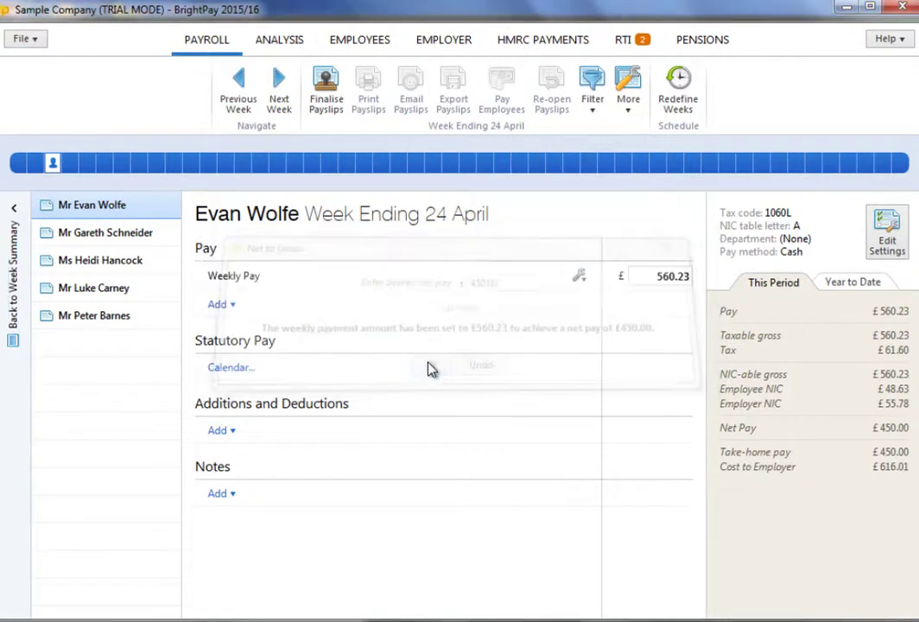
# Delete the Weekly Pay item from the first employee's payslip.
pyautogui.click(580, 277)
pyautogui.click(663, 467)
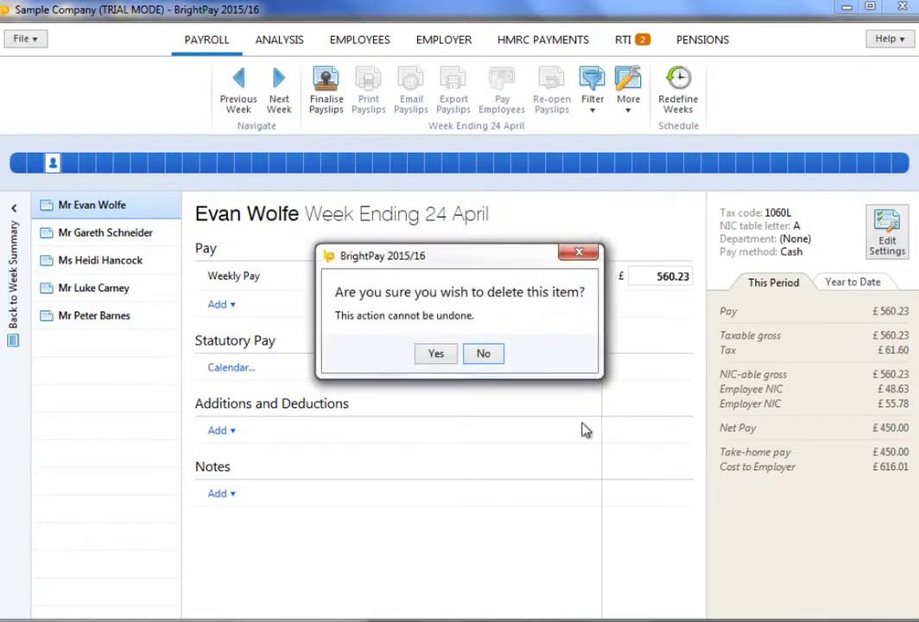
pyautogui.click(428, 357)
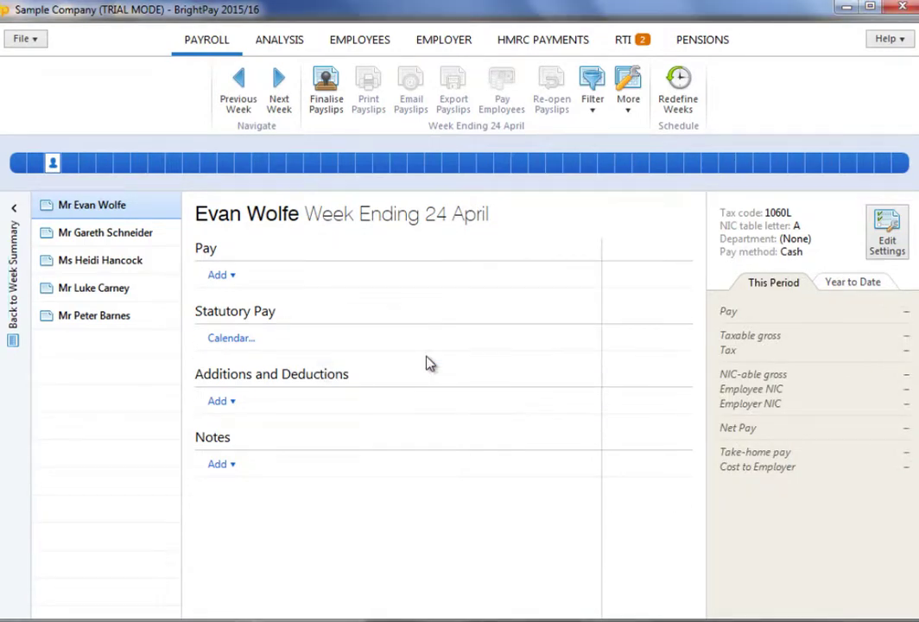
# On the second listed employee's payslip, set the standard-rate hours to 8 and add another Hourly Pay line.
pyautogui.click(112, 231)
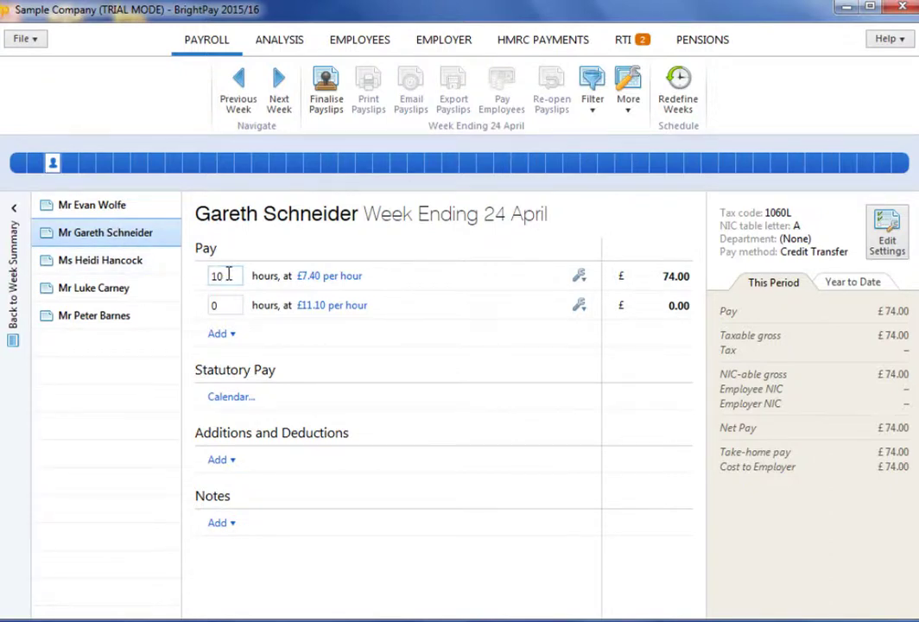
pyautogui.moveTo(229, 275); pyautogui.dragTo(195, 282)
pyautogui.write('8')
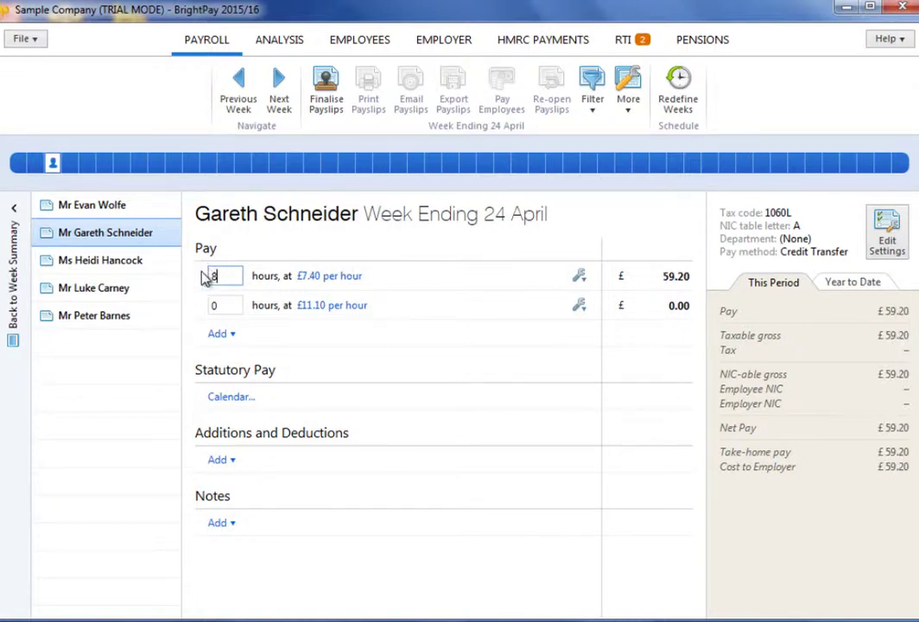
pyautogui.click(221, 334)
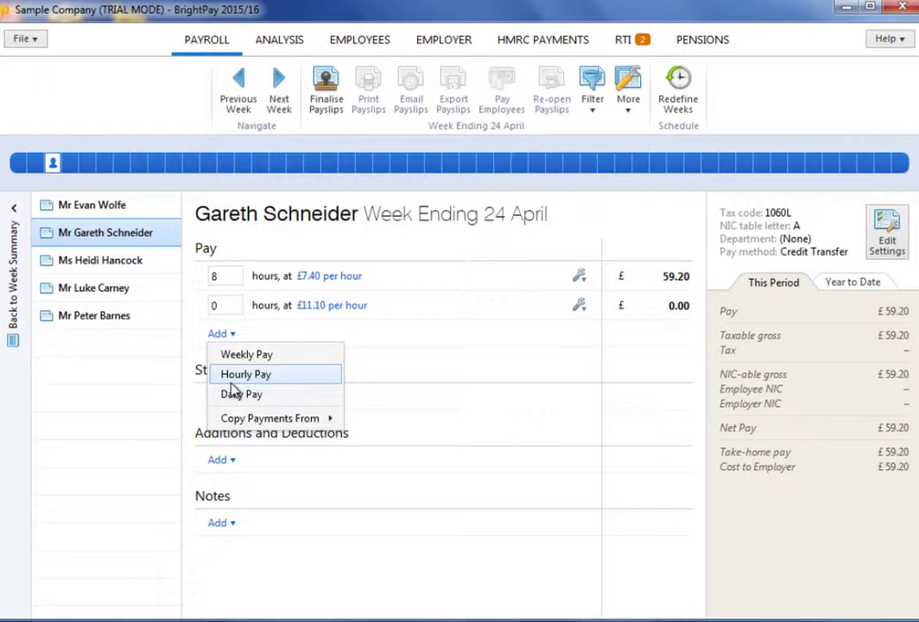
pyautogui.click(309, 376)
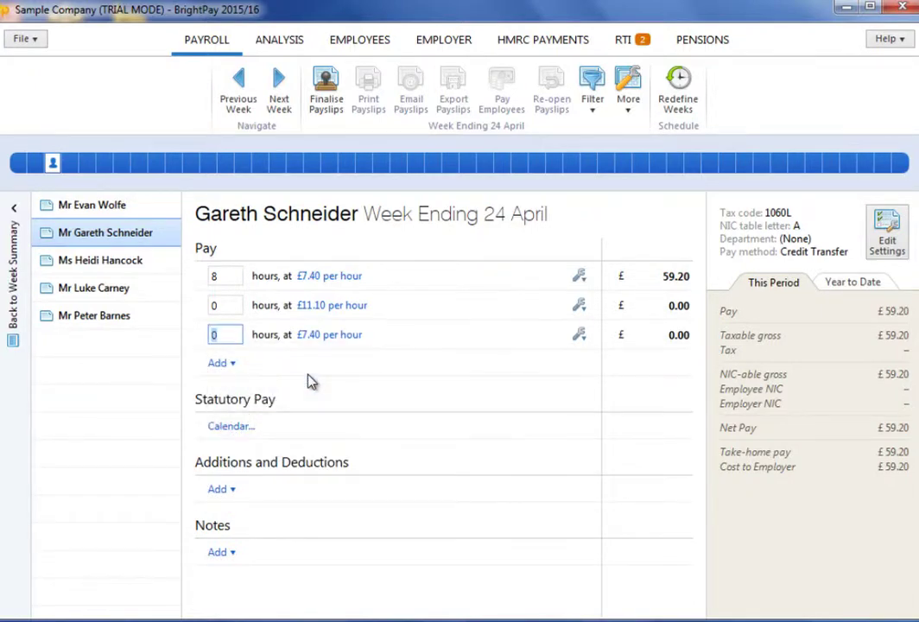
pyautogui.click(334, 342)
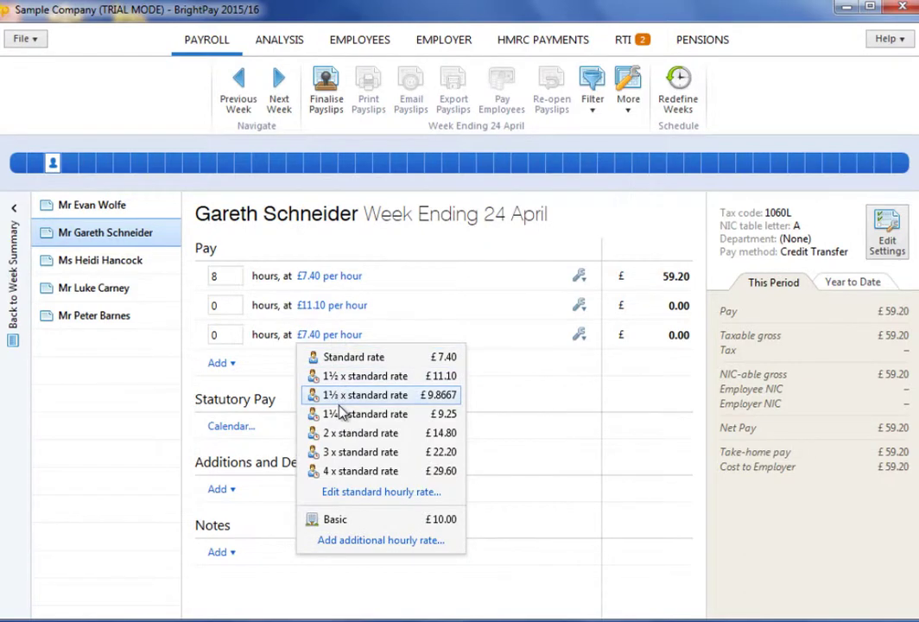
pyautogui.click(358, 541)
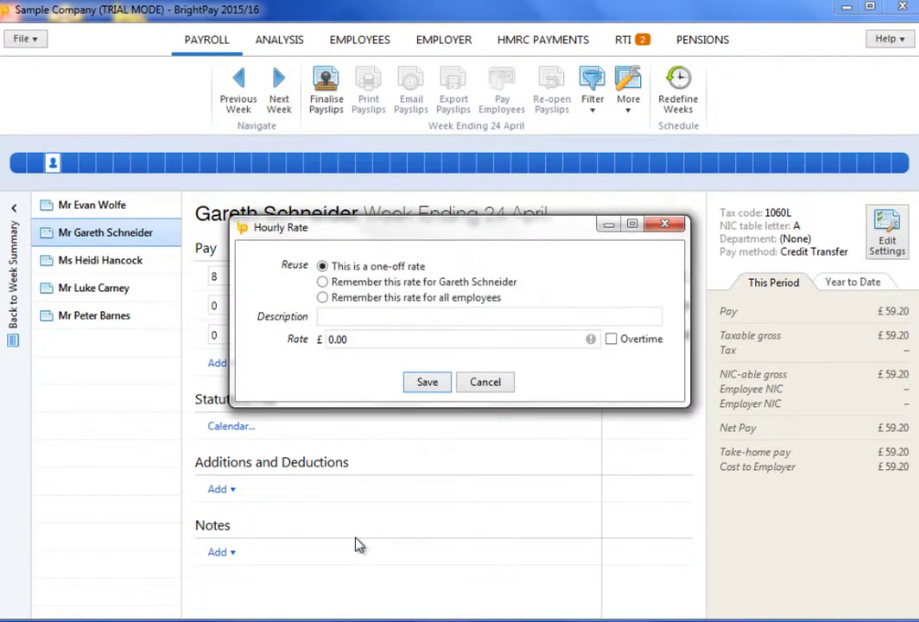
pyautogui.click(487, 385)
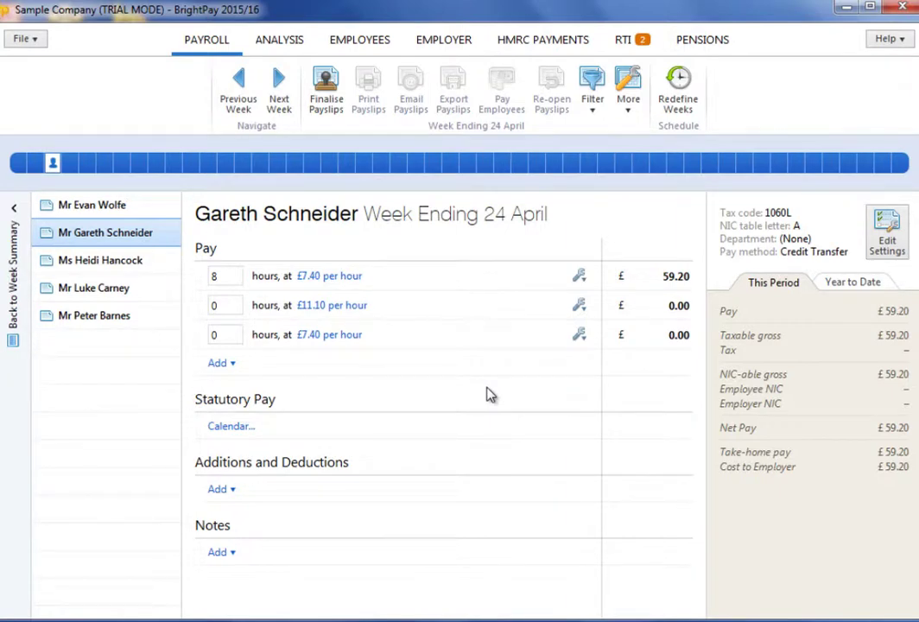
# Open the fourth listed employee's payslip and set the daily pay line to 5 days.
pyautogui.click(138, 290)
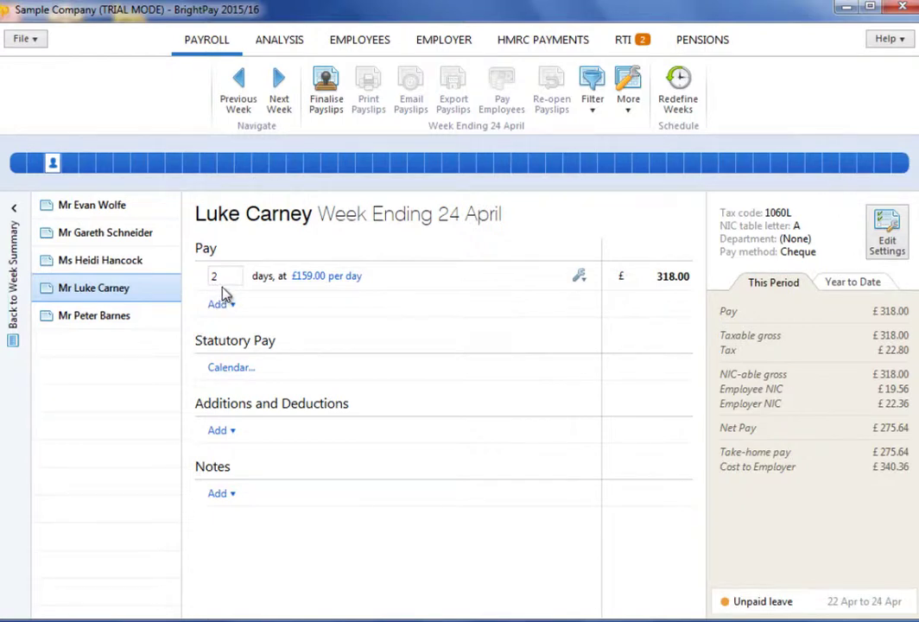
pyautogui.click(214, 275)
pyautogui.write('5')
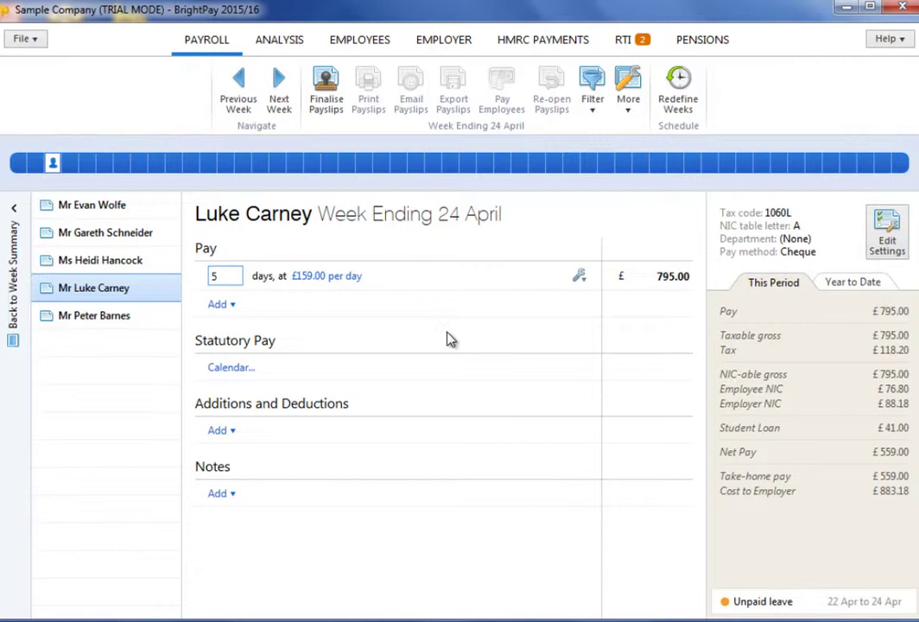
pyautogui.click(467, 290)
# Fill the daily pay line's day count from the employee's calendar, switching the automatic working-days option on and off again.
pyautogui.click(578, 278)
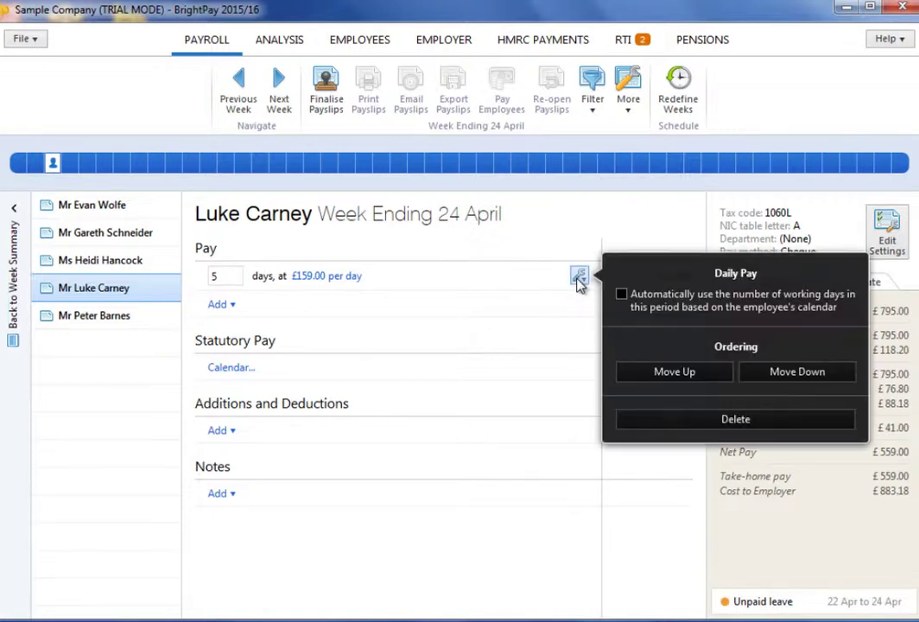
pyautogui.click(621, 296)
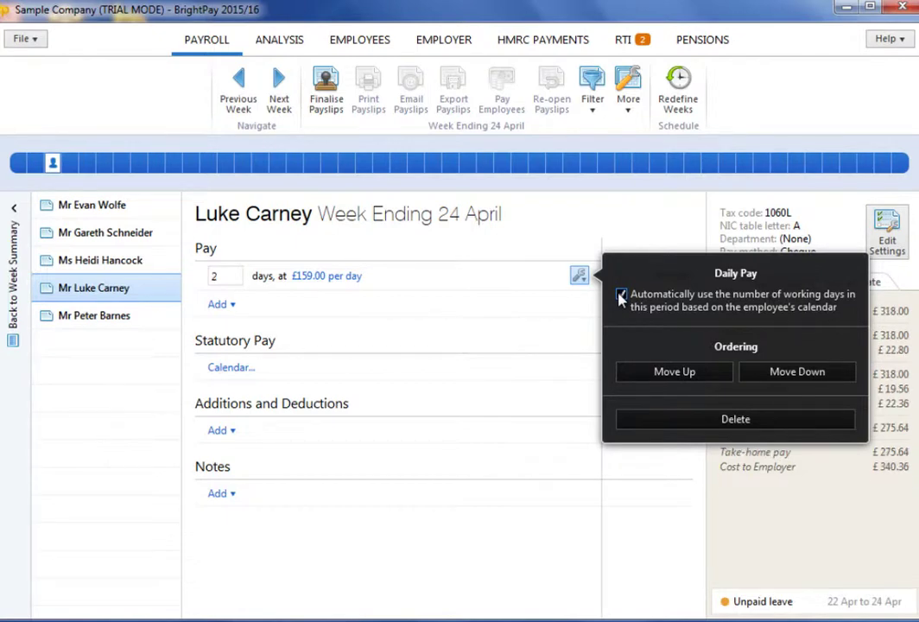
pyautogui.click(620, 295)
pyautogui.click(533, 301)
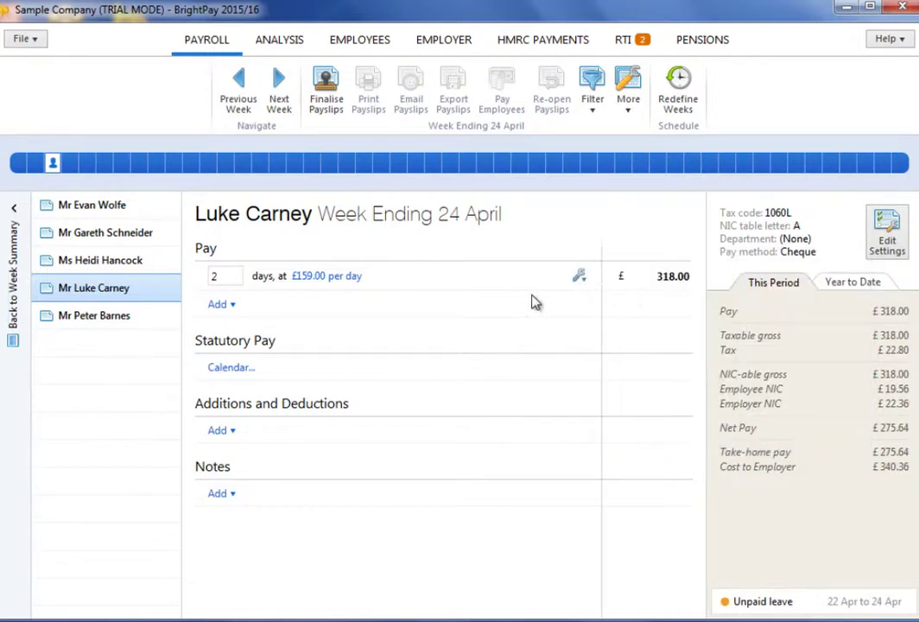
# Add a second Daily Pay line to the same payslip and review its available daily rates.
pyautogui.click(216, 306)
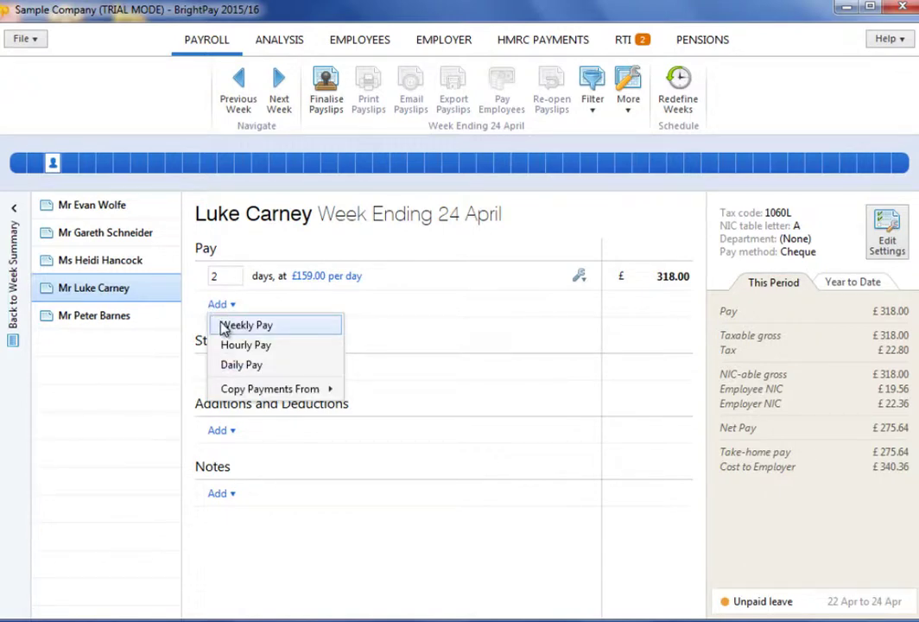
pyautogui.click(226, 366)
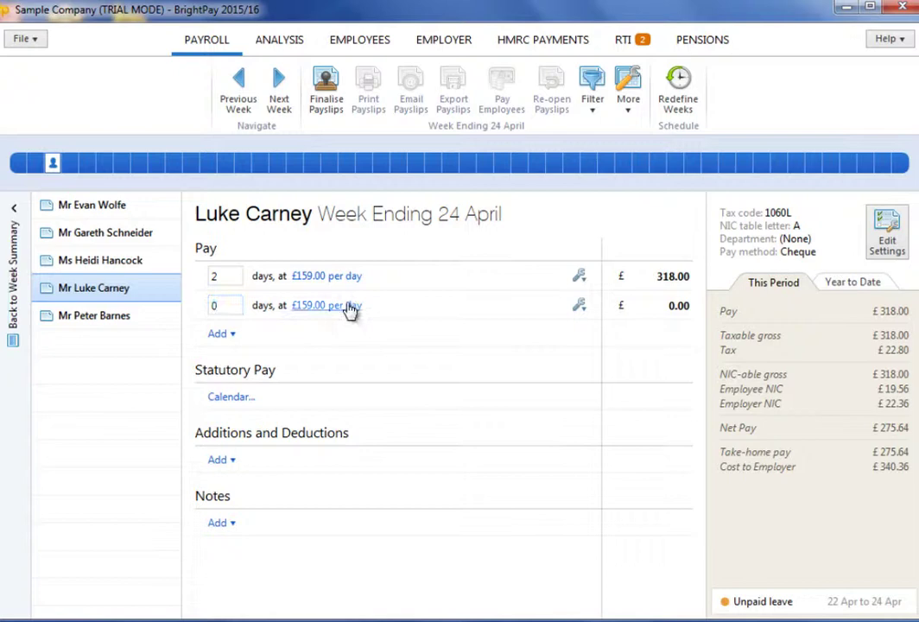
pyautogui.click(348, 309)
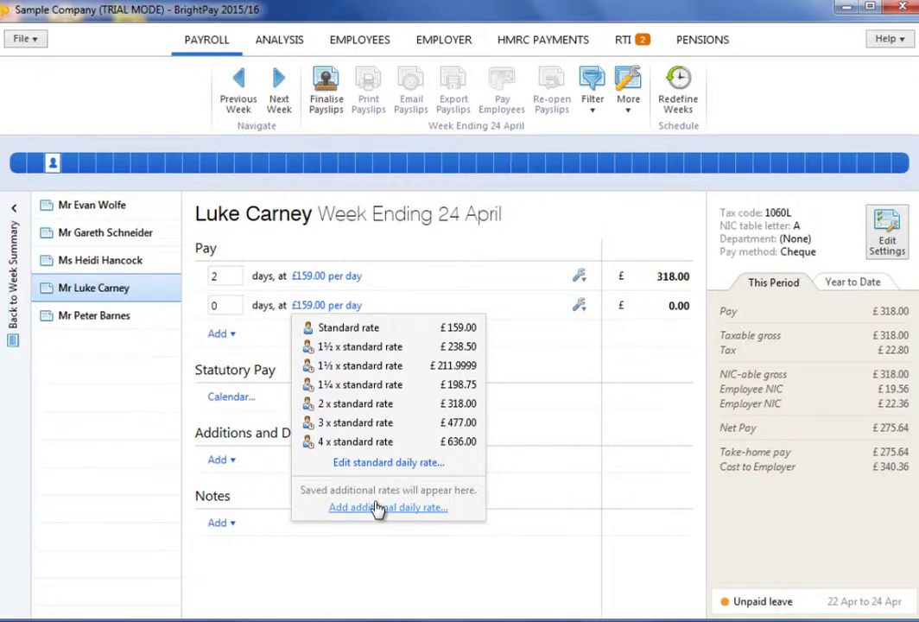
pyautogui.click(223, 339)
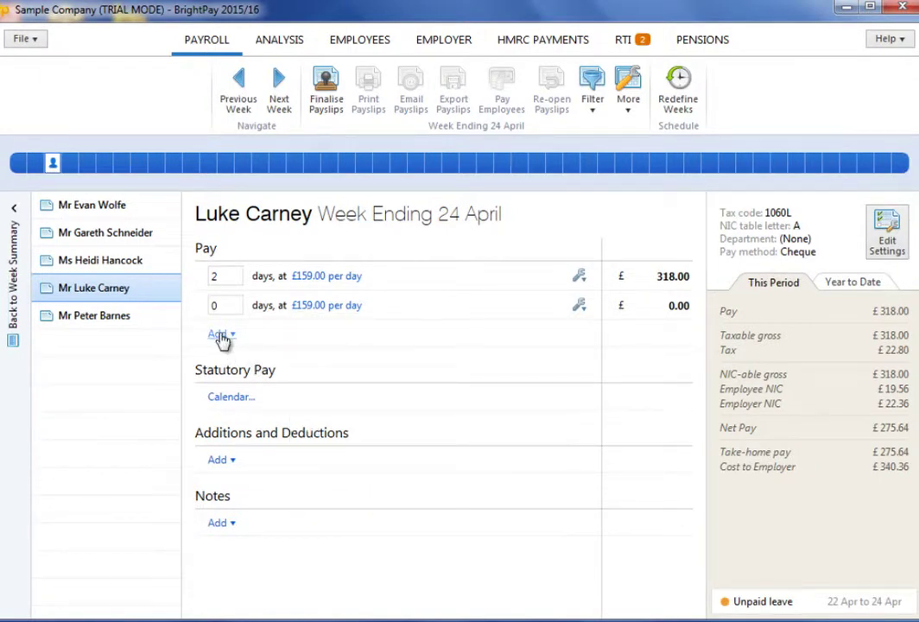
# Copy the payments from the week ending 17 April into this payslip.
pyautogui.click(222, 337)
pyautogui.moveTo(245, 423)
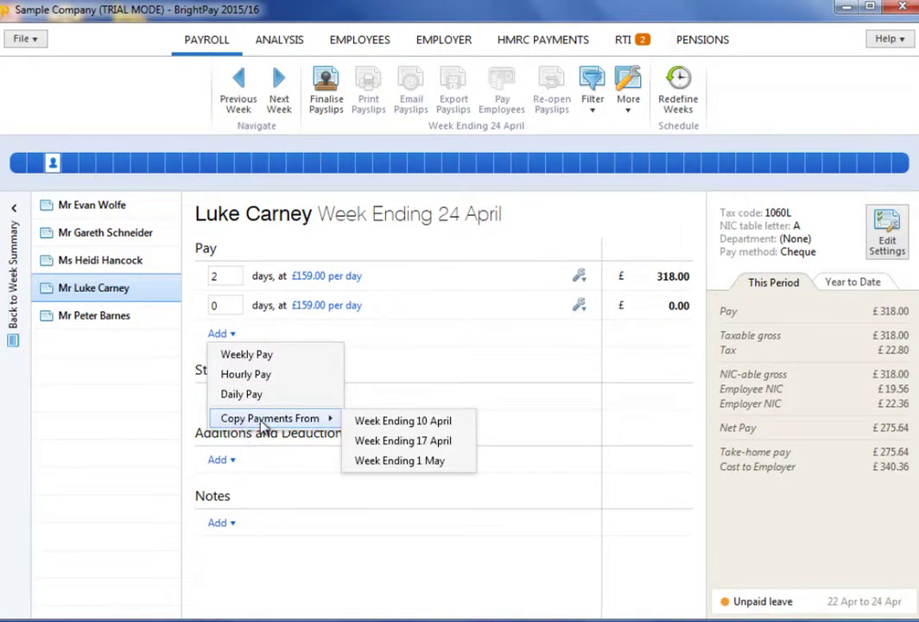
pyautogui.click(380, 440)
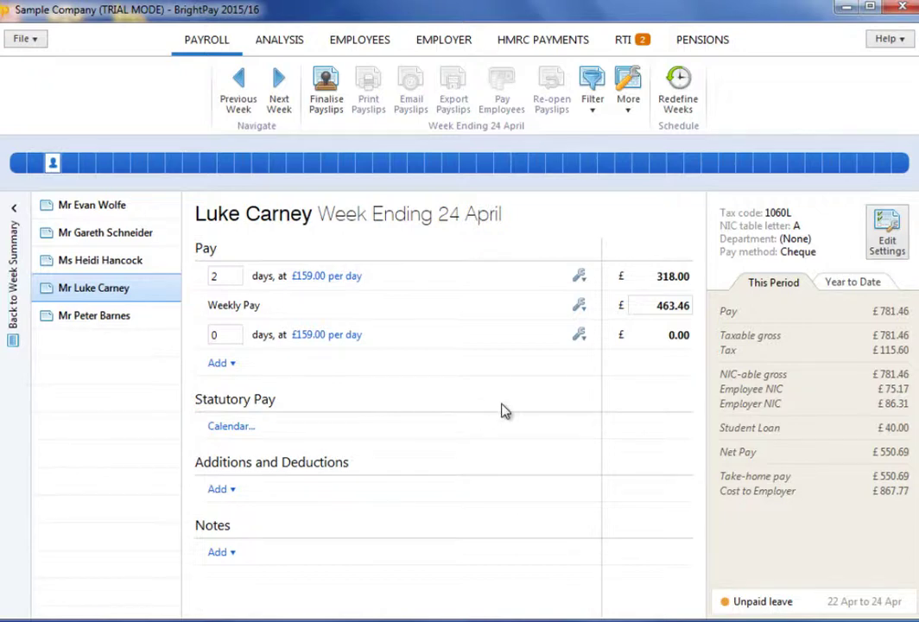
# Check the standard daily and hourly rates and the payment method in this employee's payslip settings without saving changes.
pyautogui.click(889, 246)
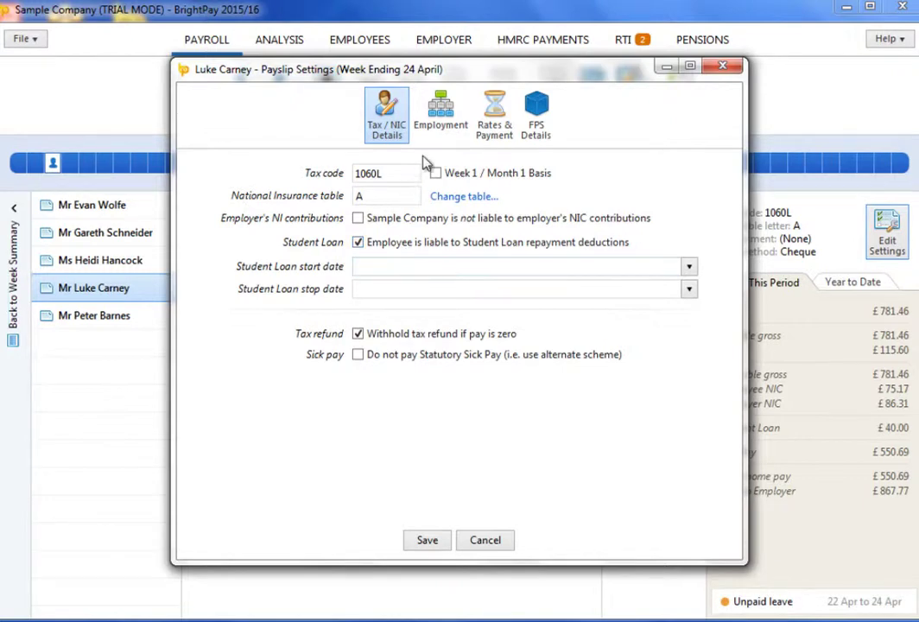
pyautogui.click(492, 125)
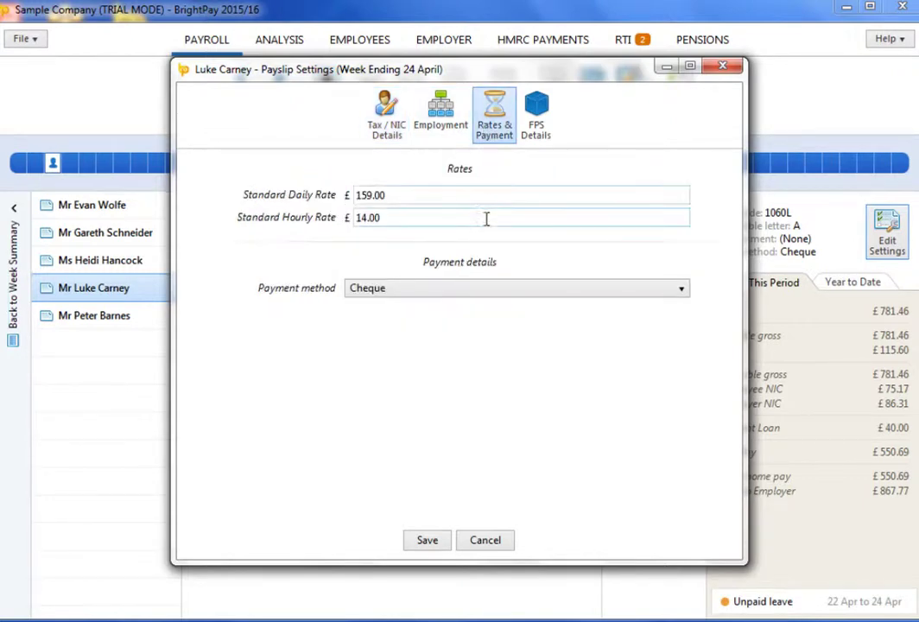
pyautogui.click(471, 541)
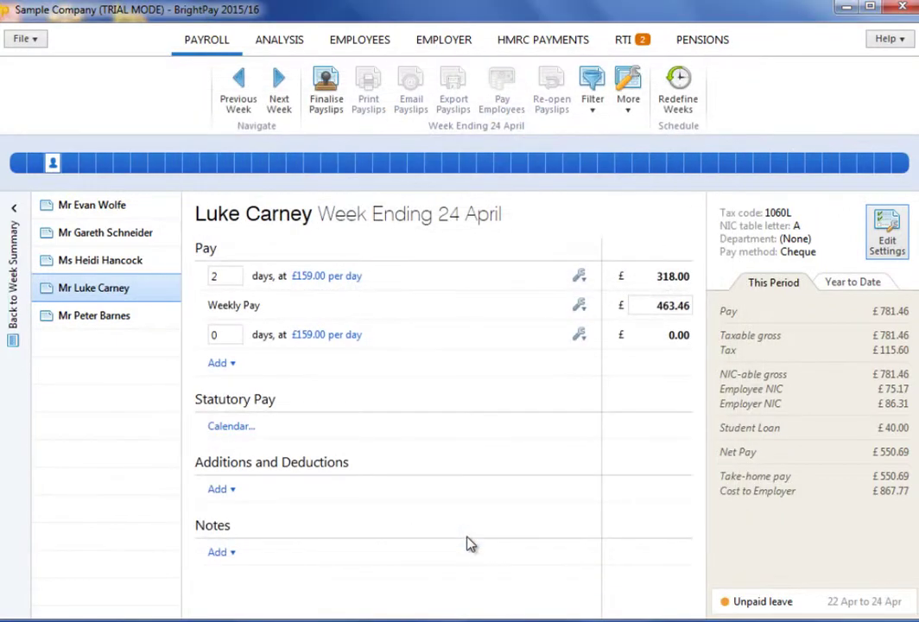
# Add a blank note for the employee that appears on the payslip.
pyautogui.click(218, 552)
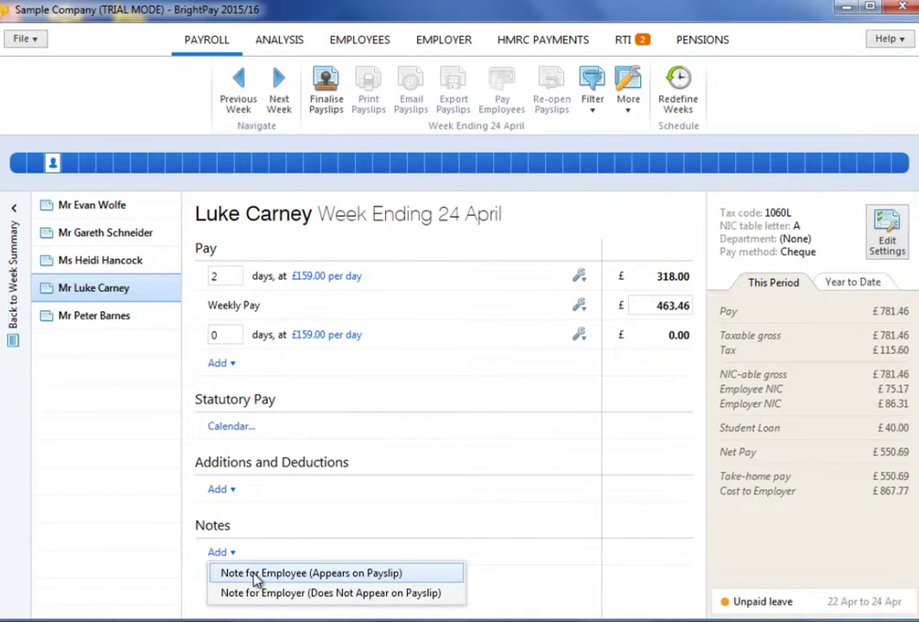
pyautogui.click(256, 573)
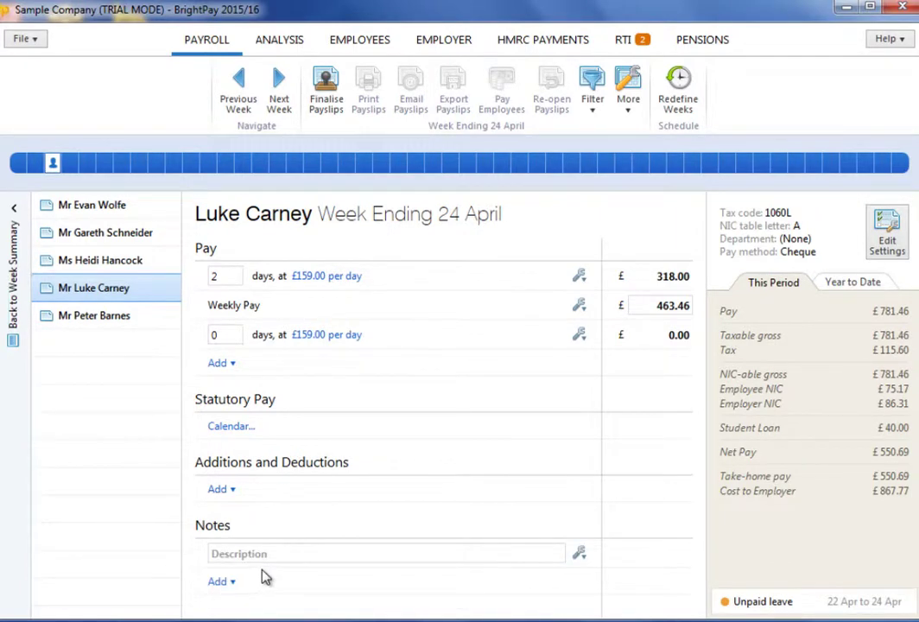
pyautogui.click(263, 554)
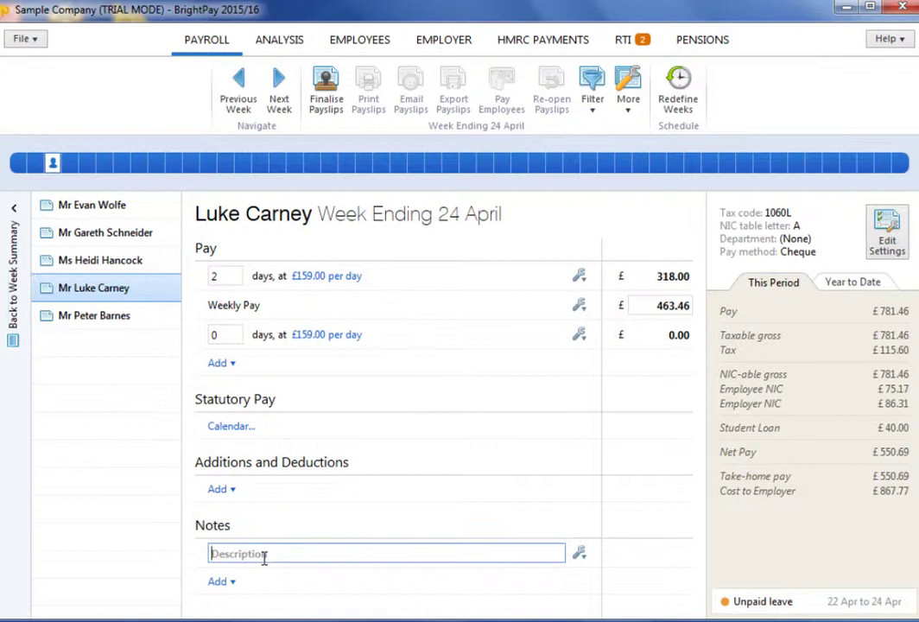
pyautogui.click(287, 580)
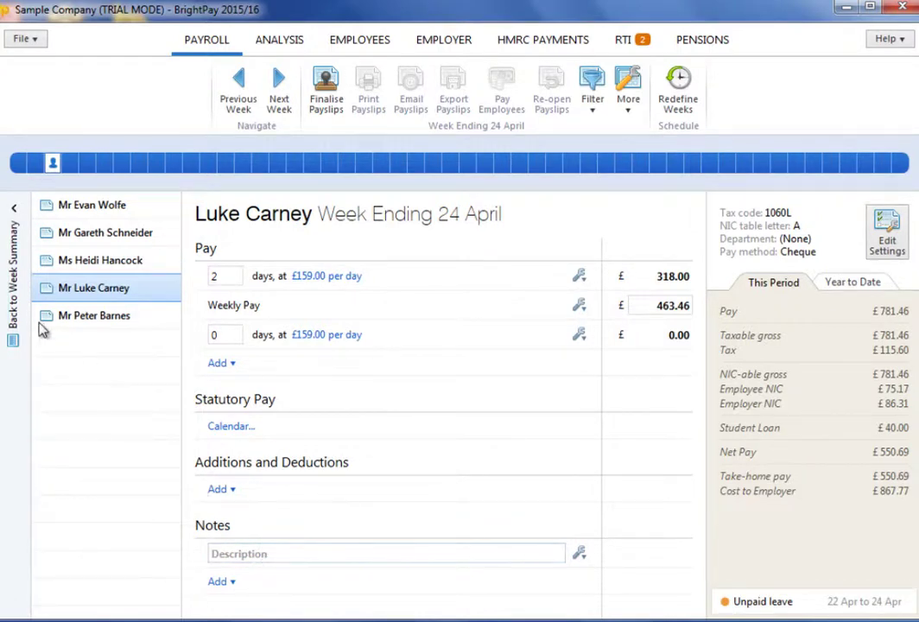
# Return to the week summary and open the third listed employee's payslip.
pyautogui.click(14, 316)
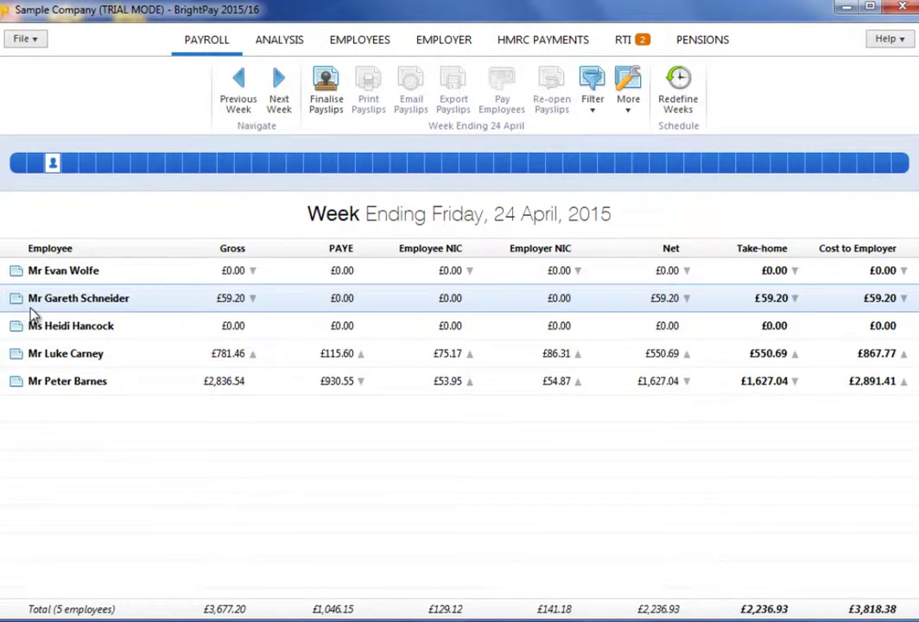
pyautogui.click(139, 326)
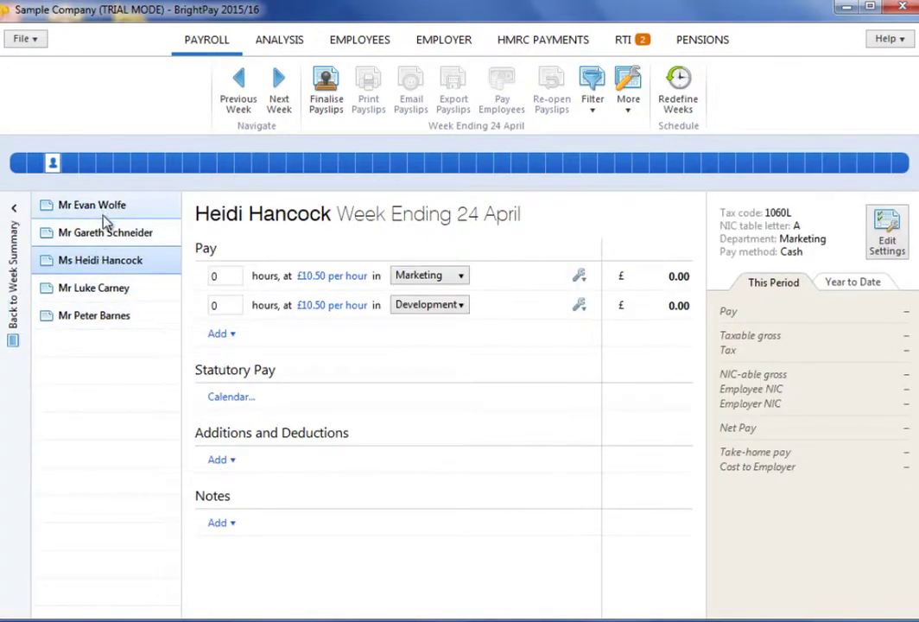